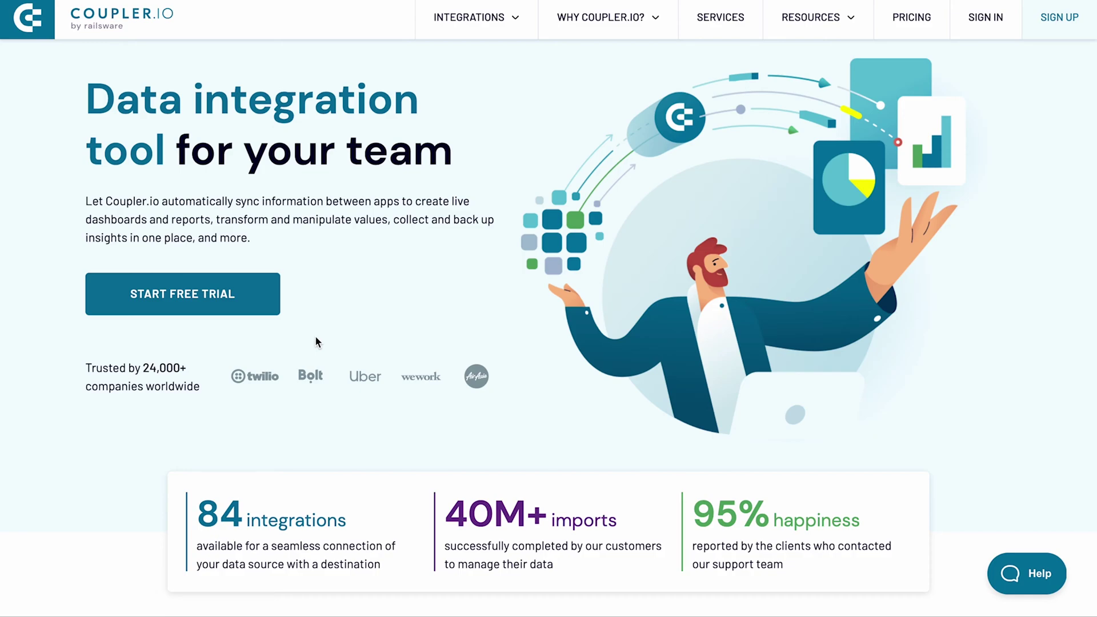
Step: Sign up for the free trial with the demo Google account and dismiss the intro video
{"action": "left_click", "coordinate": [242, 303]}
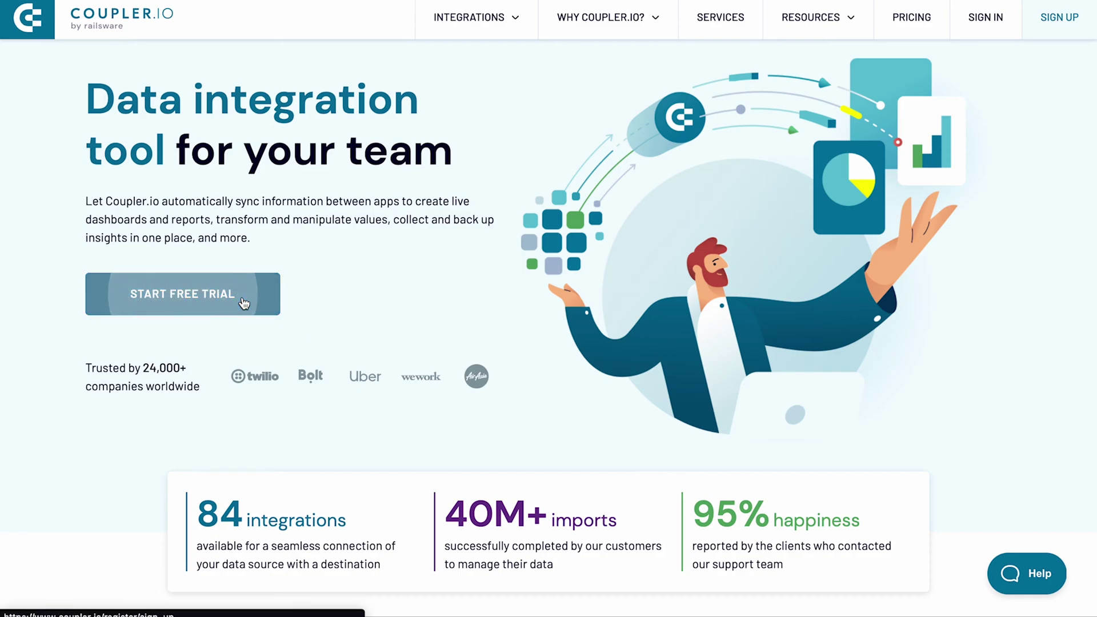
{"action": "left_click", "coordinate": [651, 252]}
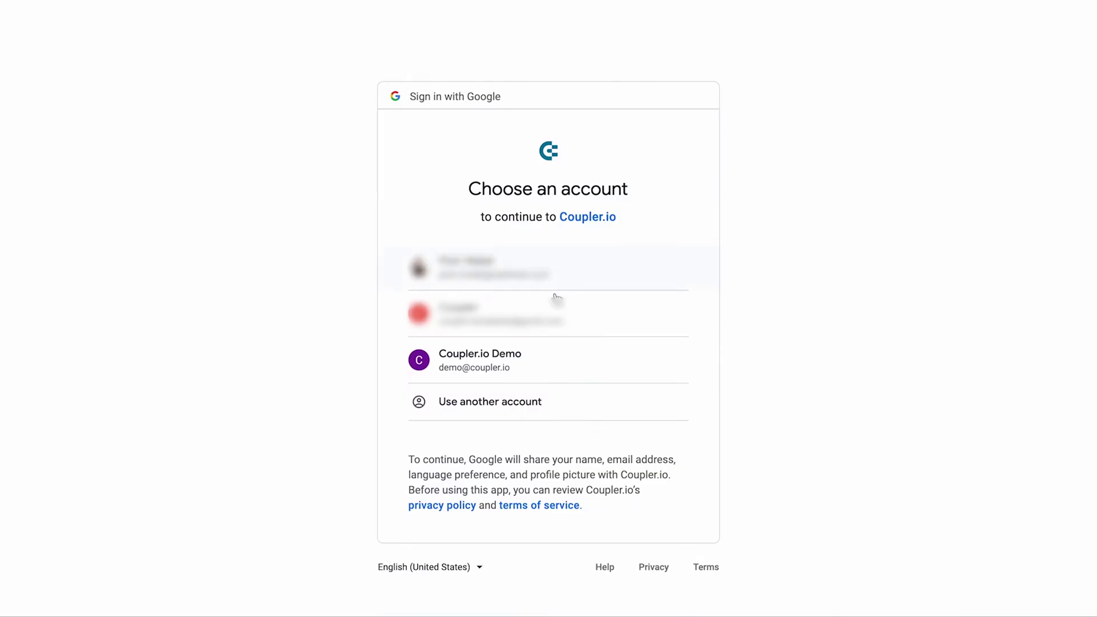
{"action": "left_click", "coordinate": [505, 354]}
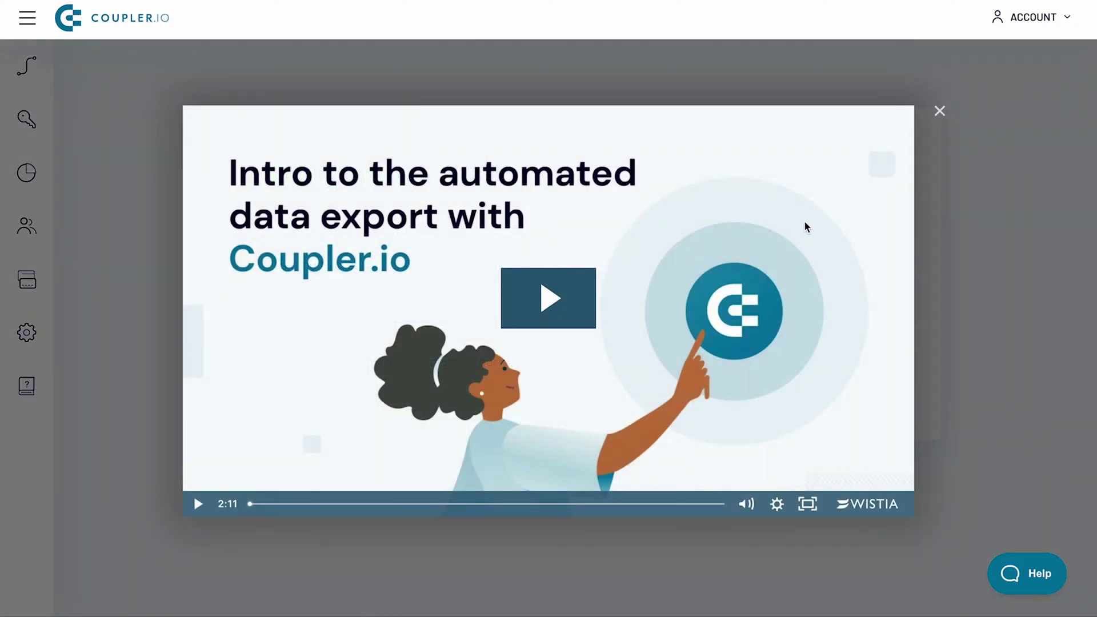
{"action": "left_click", "coordinate": [944, 114]}
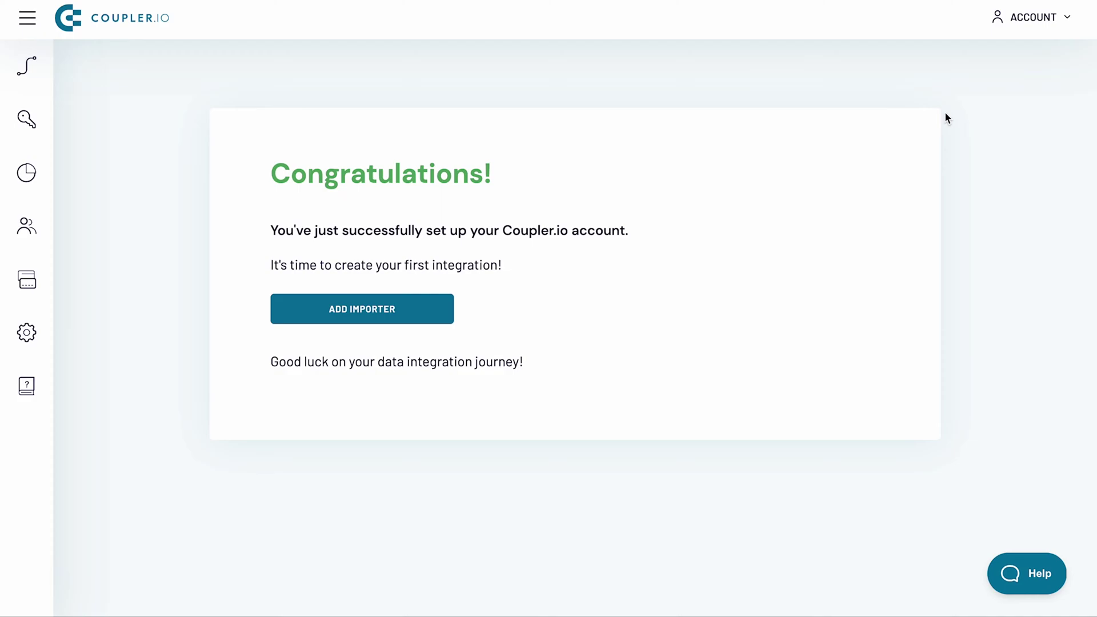
Step: Create the first importer with Jira as the source and Microsoft Excel as the destination
{"action": "left_click", "coordinate": [417, 308]}
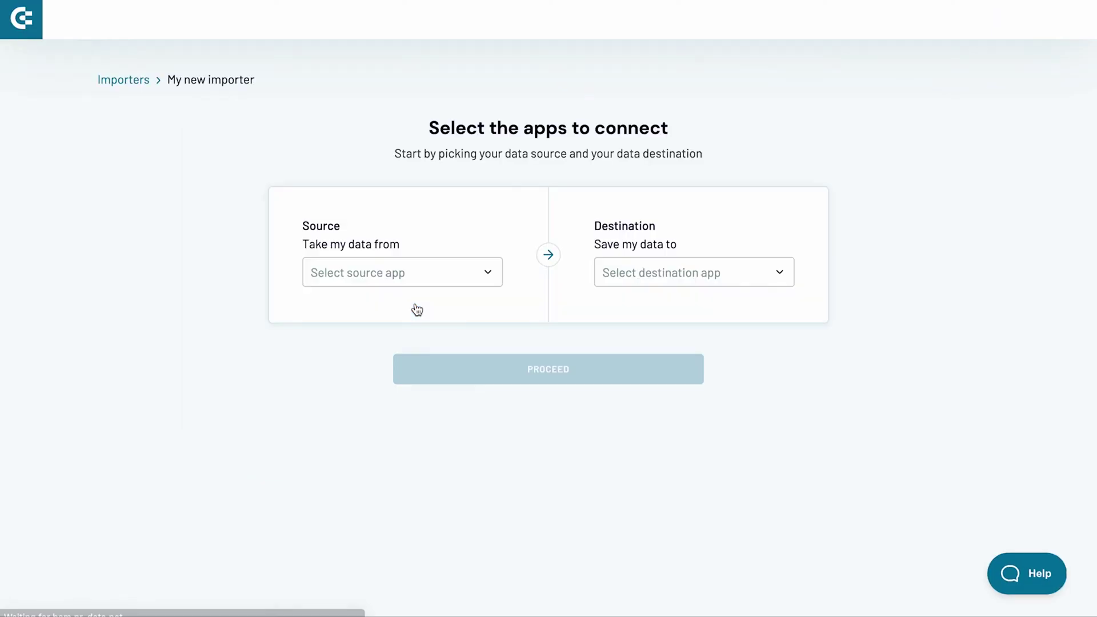
{"action": "left_click", "coordinate": [411, 279]}
{"action": "scroll", "coordinate": [392, 380], "scroll_direction": "down", "scroll_amount": 1}
{"action": "scroll", "coordinate": [392, 380], "scroll_direction": "down", "scroll_amount": 3}
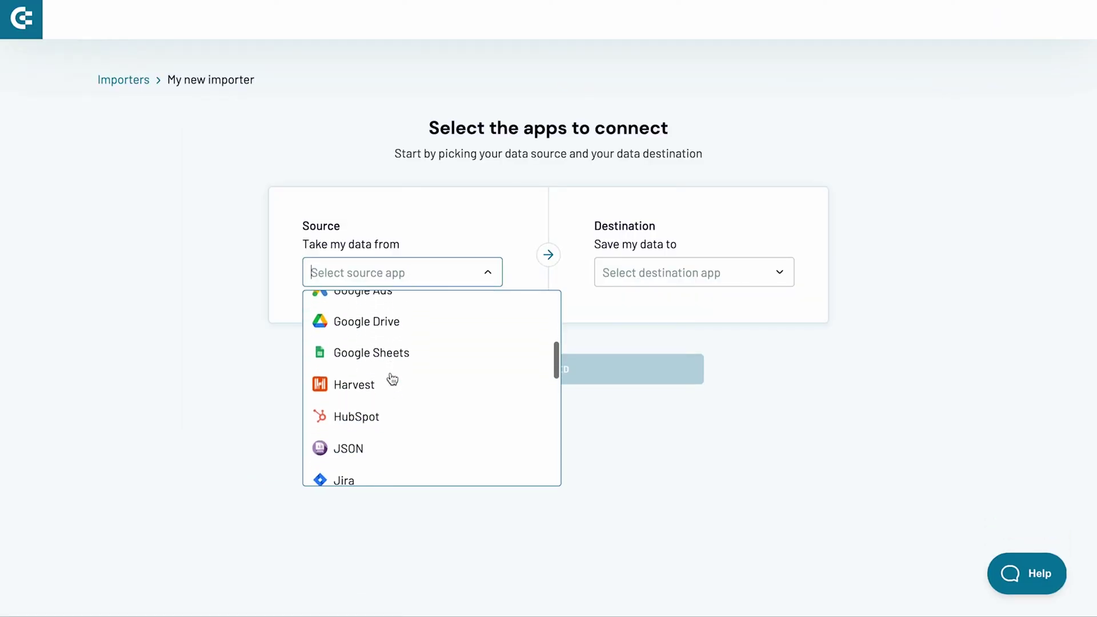
{"action": "scroll", "coordinate": [392, 379], "scroll_direction": "down", "scroll_amount": 1}
{"action": "left_click", "coordinate": [366, 437]}
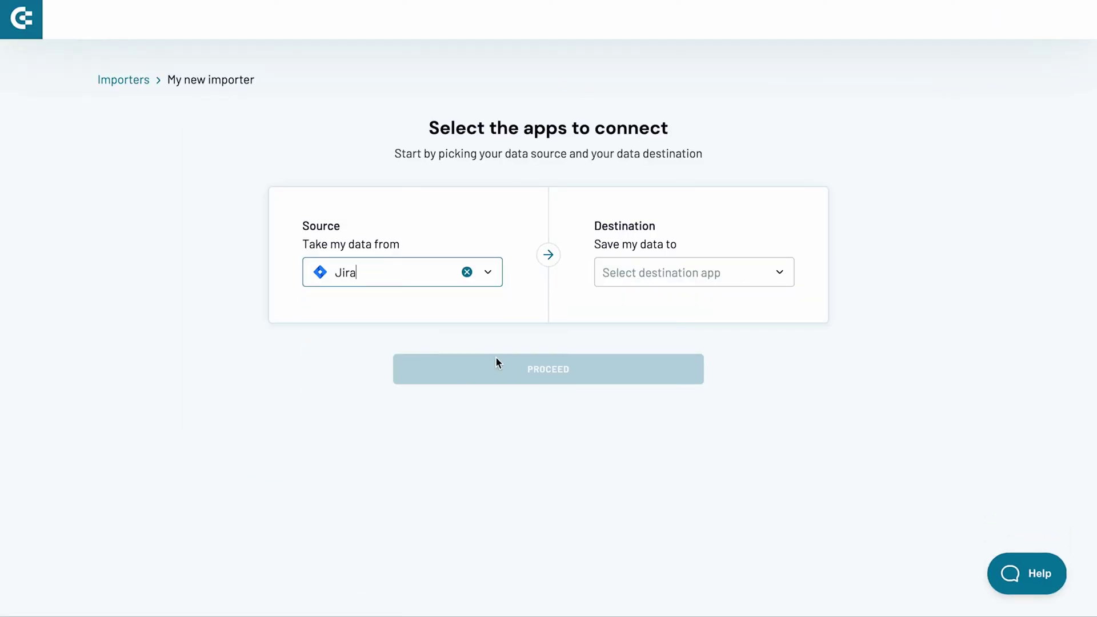
{"action": "left_click", "coordinate": [645, 269]}
{"action": "left_click", "coordinate": [646, 341]}
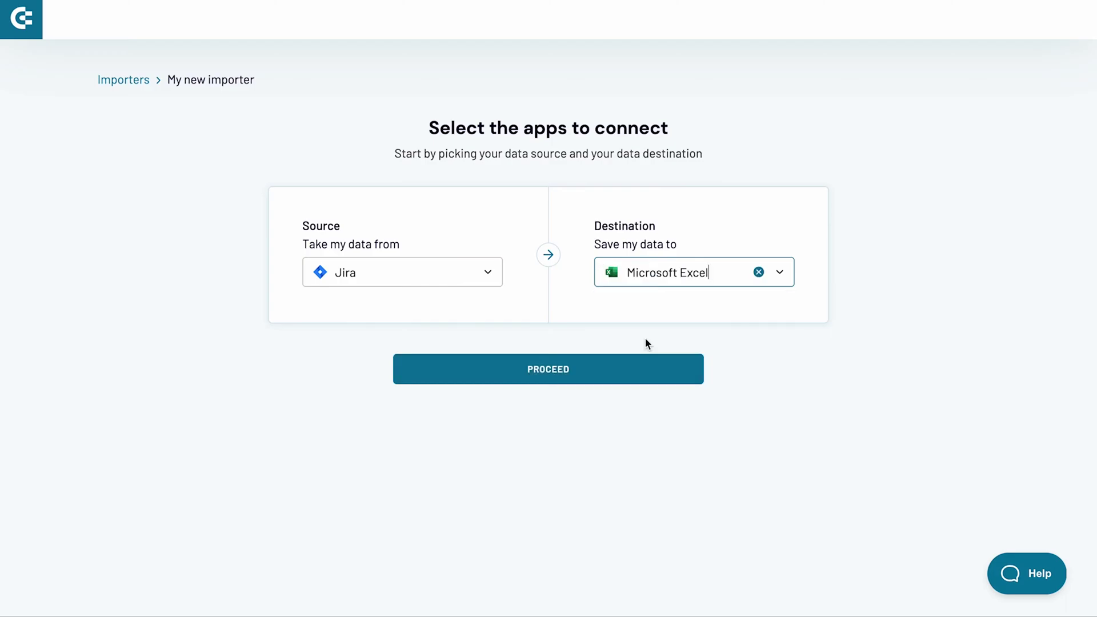
{"action": "left_click", "coordinate": [594, 368]}
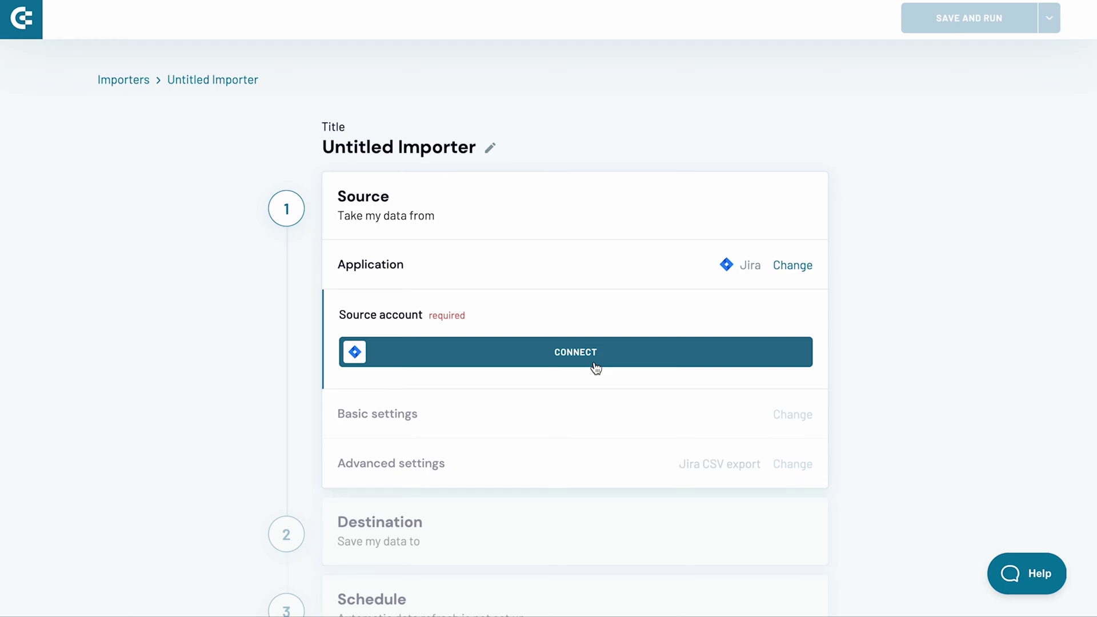
Step: Rename the importer to 'In Progress'
{"action": "left_click", "coordinate": [490, 148]}
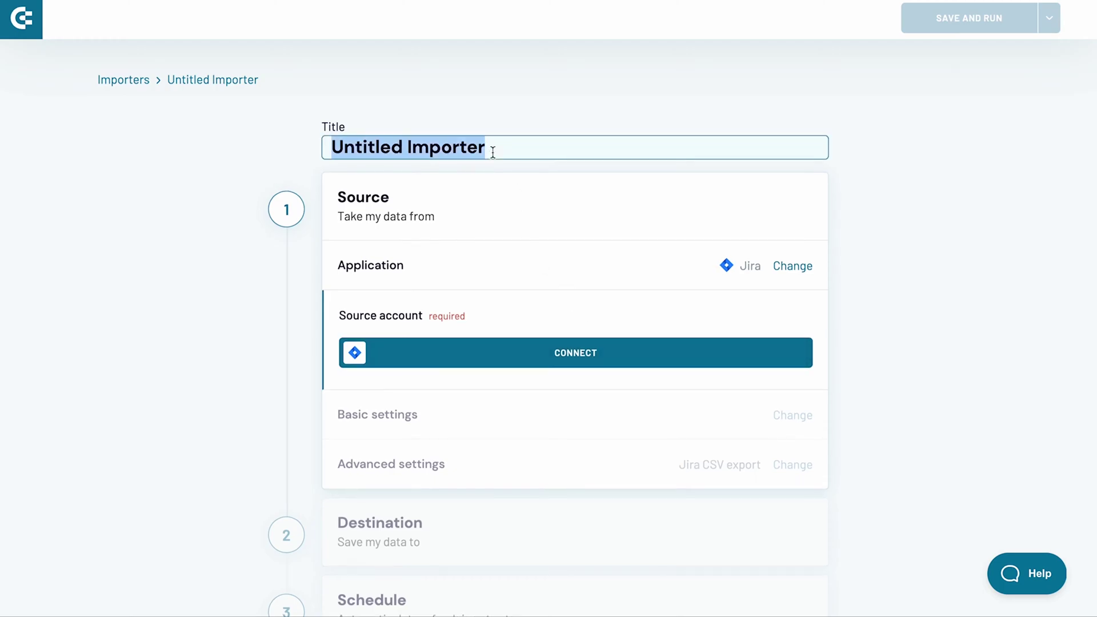
{"action": "type", "text": "In Progress"}
{"action": "key", "text": "Return"}
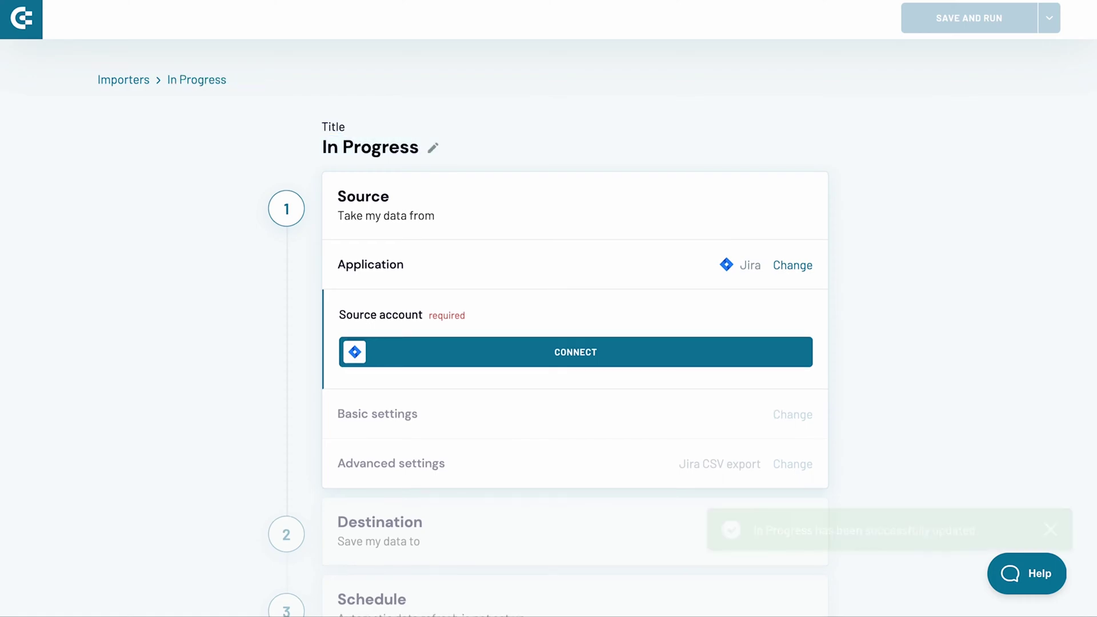
Step: Connect the Jira account, granting Atlassian access, and select the Jira Cloud site
{"action": "left_click", "coordinate": [548, 352]}
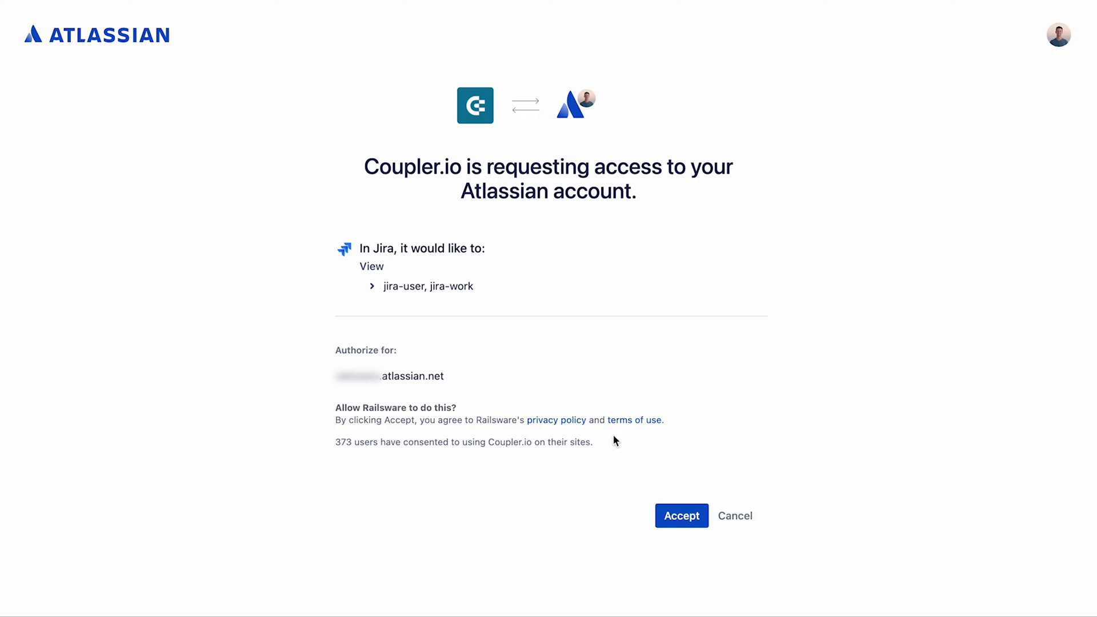
{"action": "left_click", "coordinate": [664, 519]}
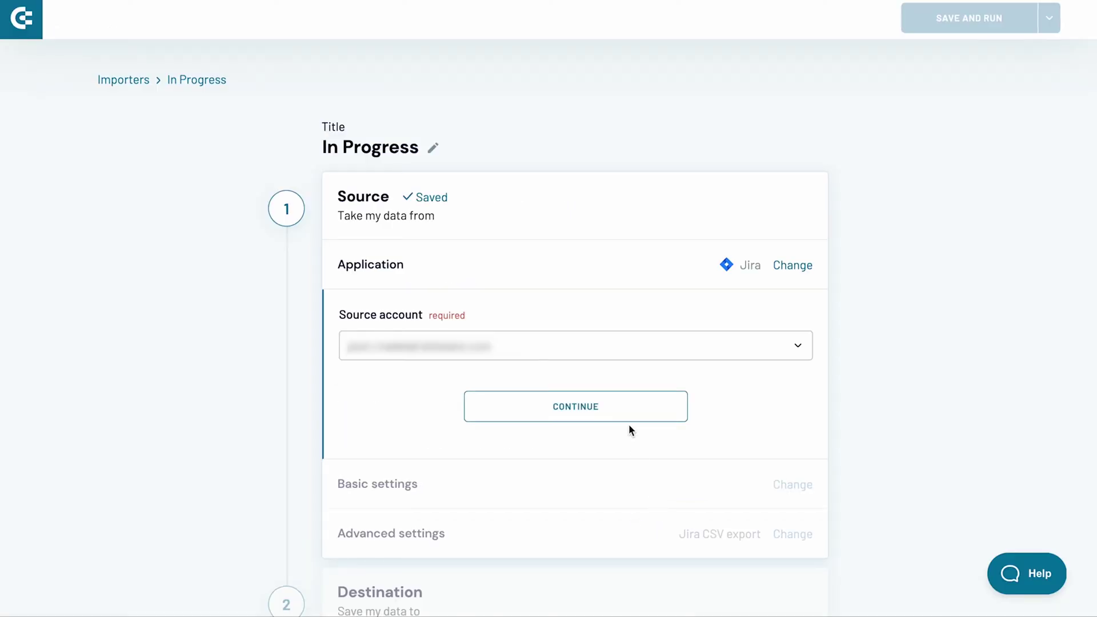
{"action": "left_click", "coordinate": [627, 417]}
{"action": "left_click", "coordinate": [620, 401]}
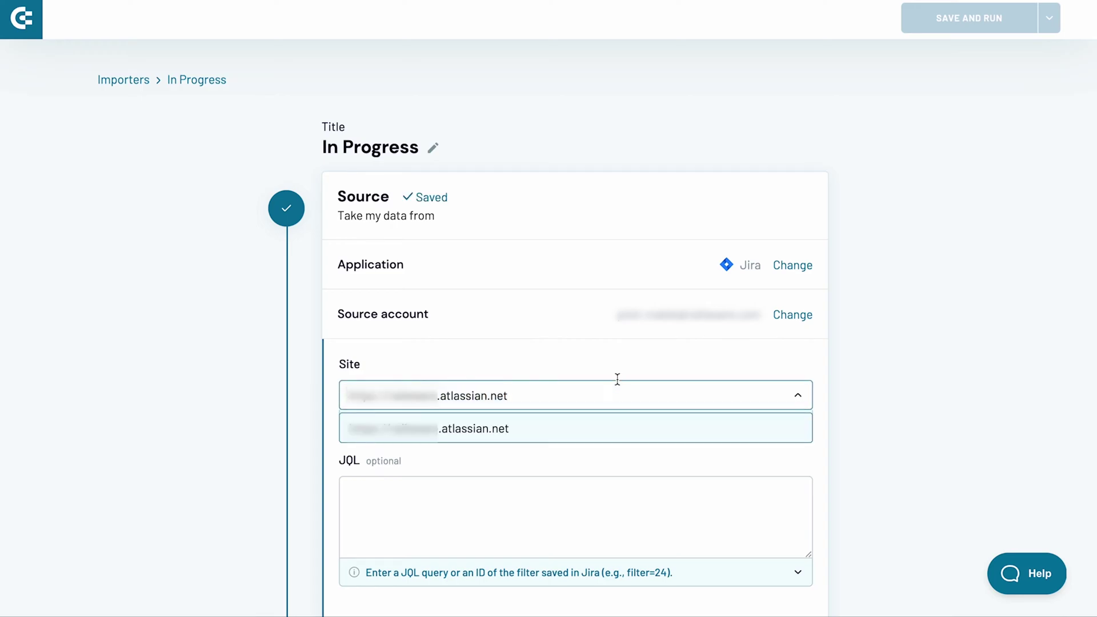
{"action": "left_click", "coordinate": [616, 371]}
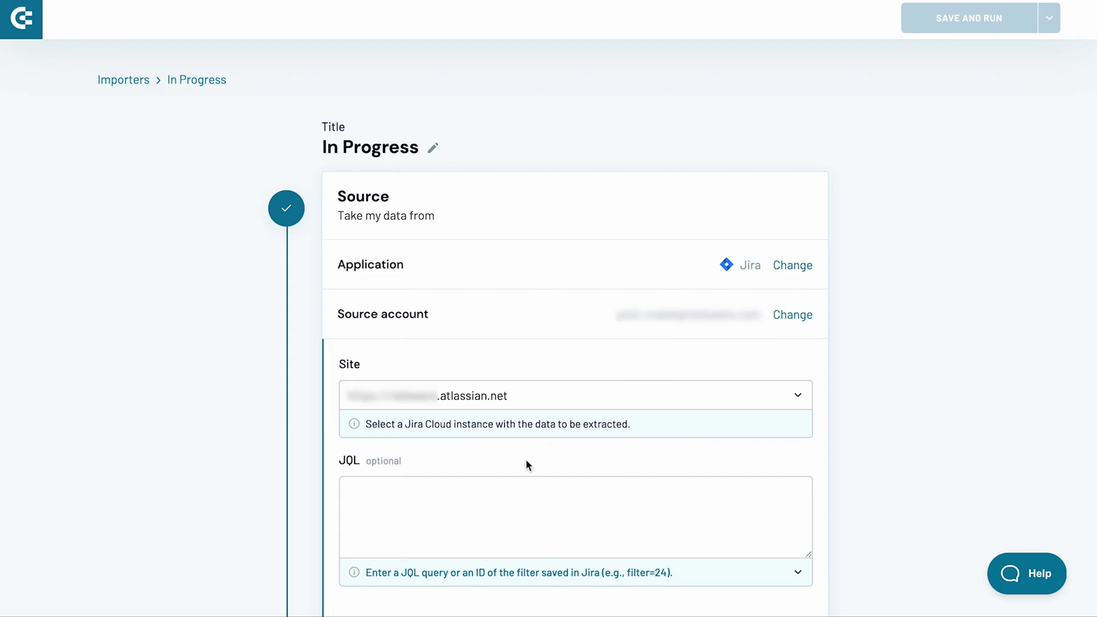
{"action": "left_click", "coordinate": [503, 491]}
Step: Show Jira's in-progress JIRATEST issue search as JQL and select the query
{"action": "scroll", "coordinate": [502, 490], "scroll_direction": "down", "scroll_amount": 2}
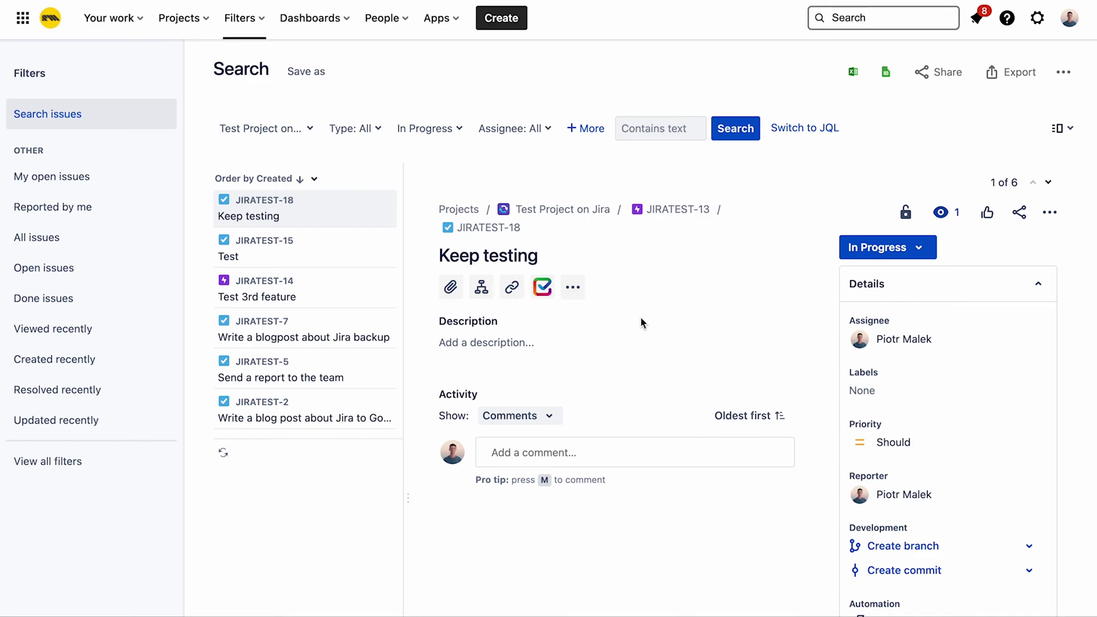
{"action": "left_click", "coordinate": [825, 129]}
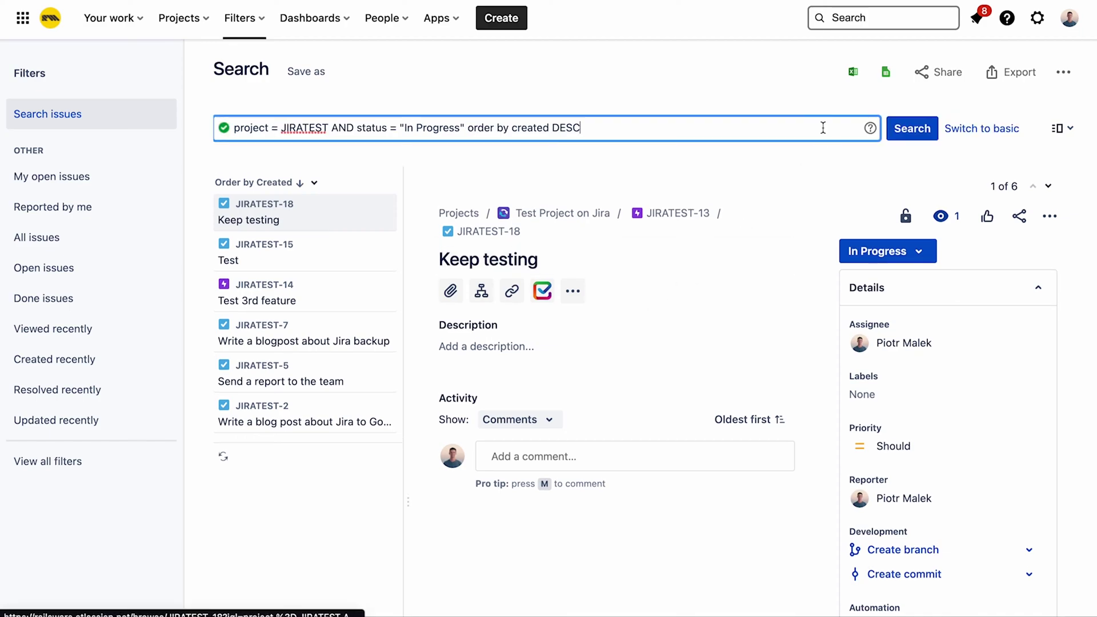
{"action": "triple_click", "coordinate": [620, 124]}
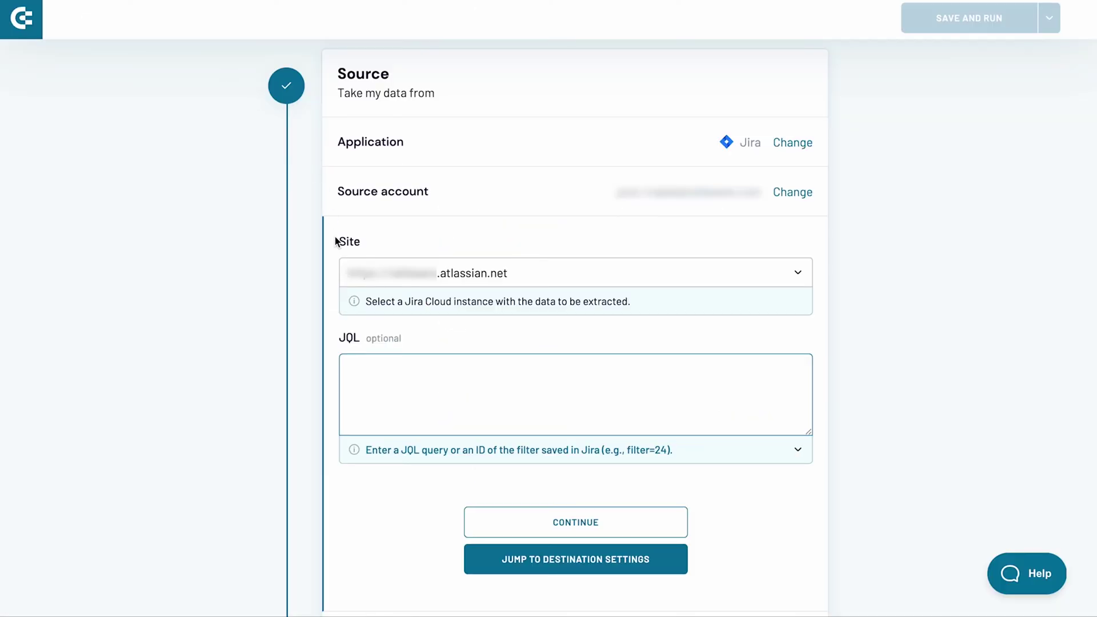
Step: Paste the JQL query into the importer and set the export format to Detailed data
{"action": "type", "text": "project = JIRATEST AND status = \"In Progress\" order by created DESC"}
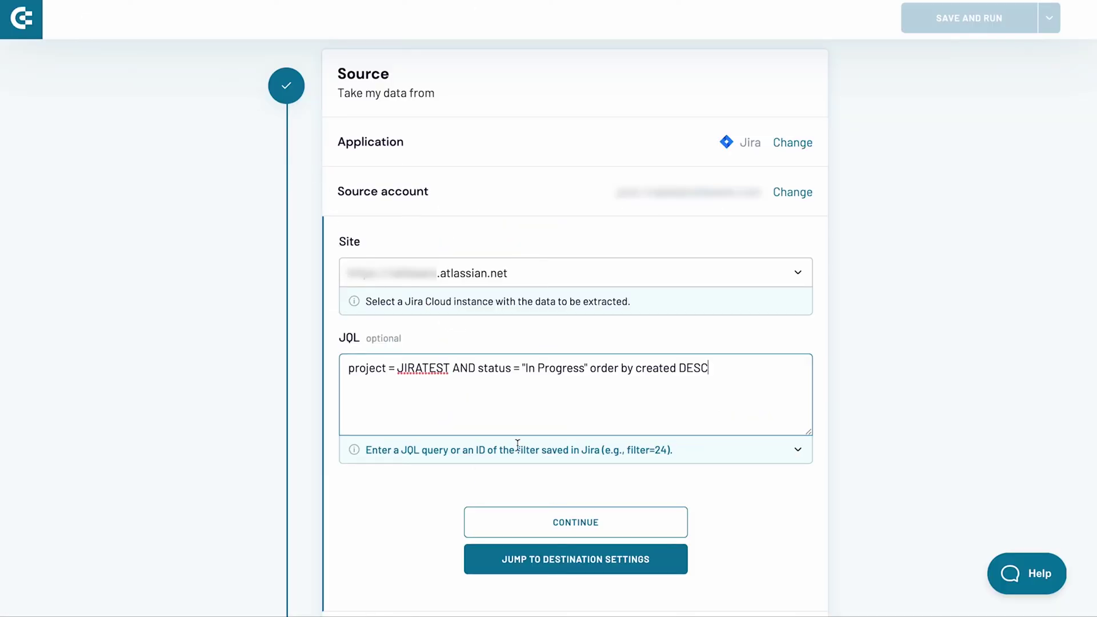
{"action": "left_click", "coordinate": [551, 522]}
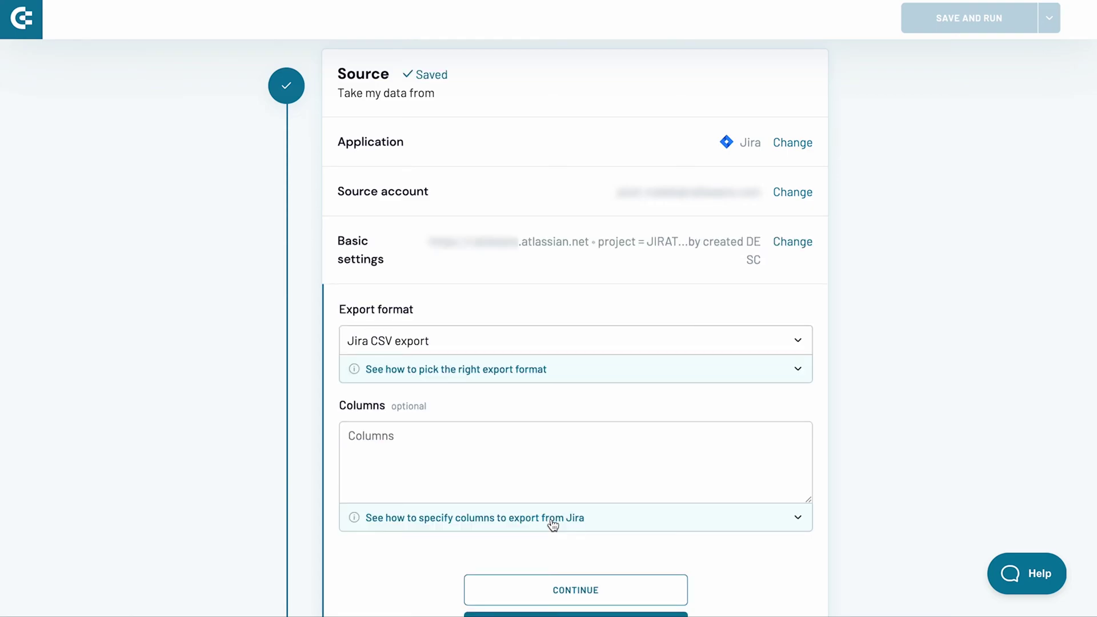
{"action": "left_click", "coordinate": [547, 346]}
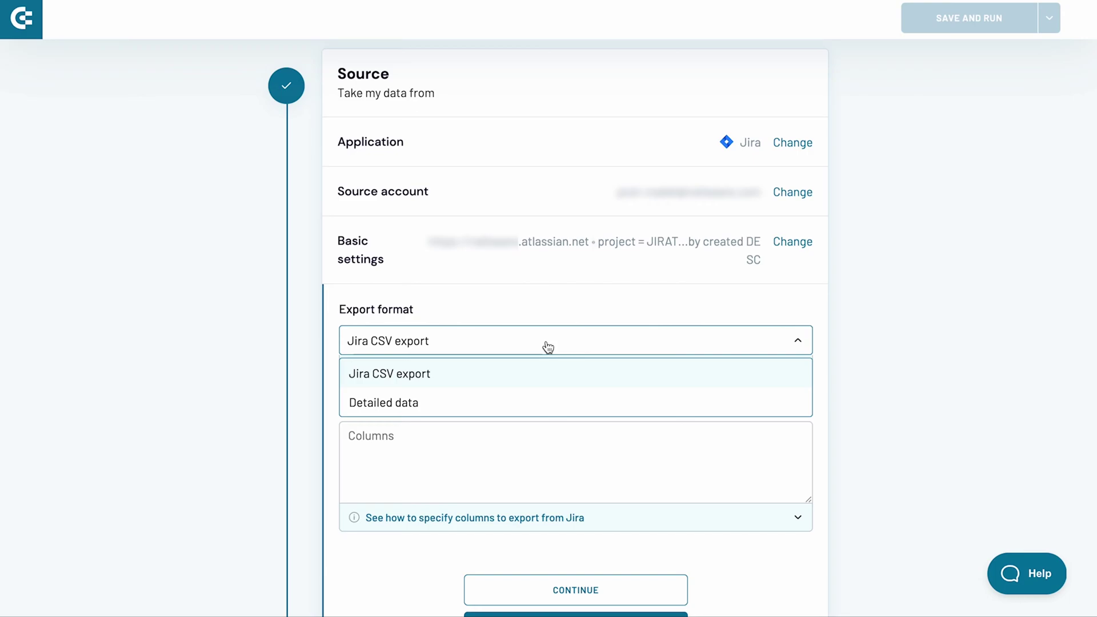
{"action": "left_click", "coordinate": [513, 401]}
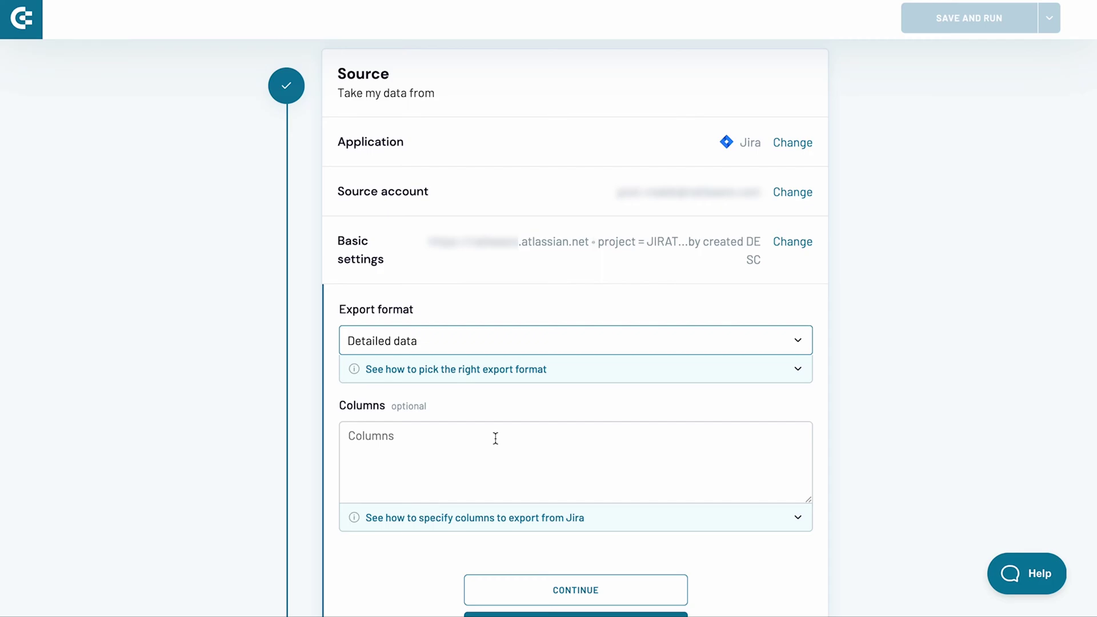
{"action": "scroll", "coordinate": [495, 438], "scroll_direction": "down", "scroll_amount": 3}
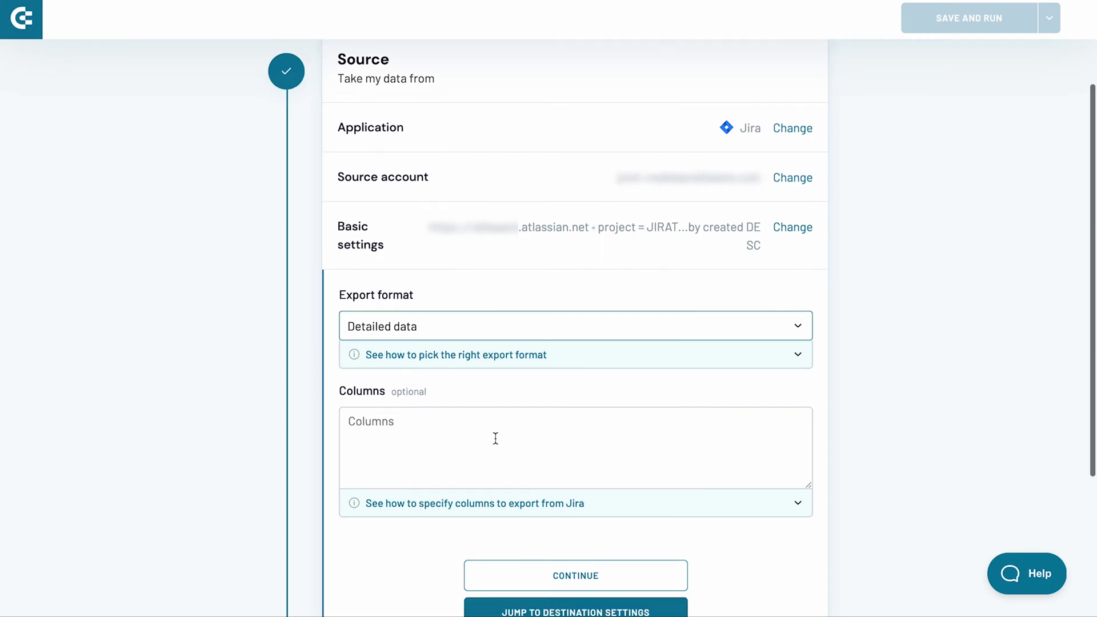
Step: Connect a Microsoft account for the Excel destination
{"action": "left_click", "coordinate": [516, 530]}
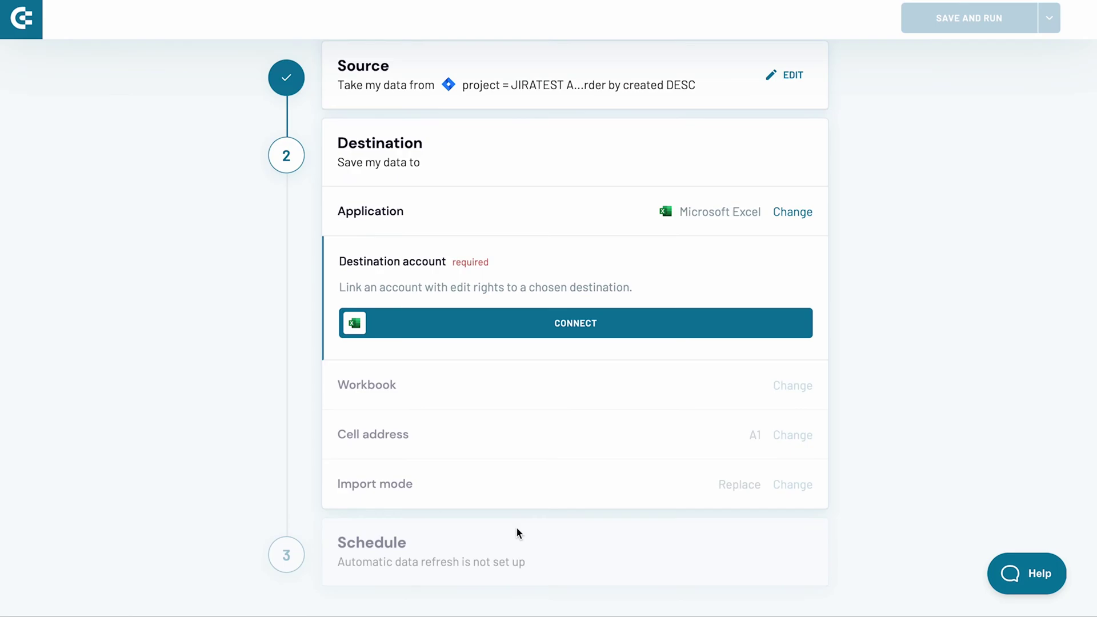
{"action": "left_click", "coordinate": [573, 335]}
{"action": "left_click", "coordinate": [632, 366]}
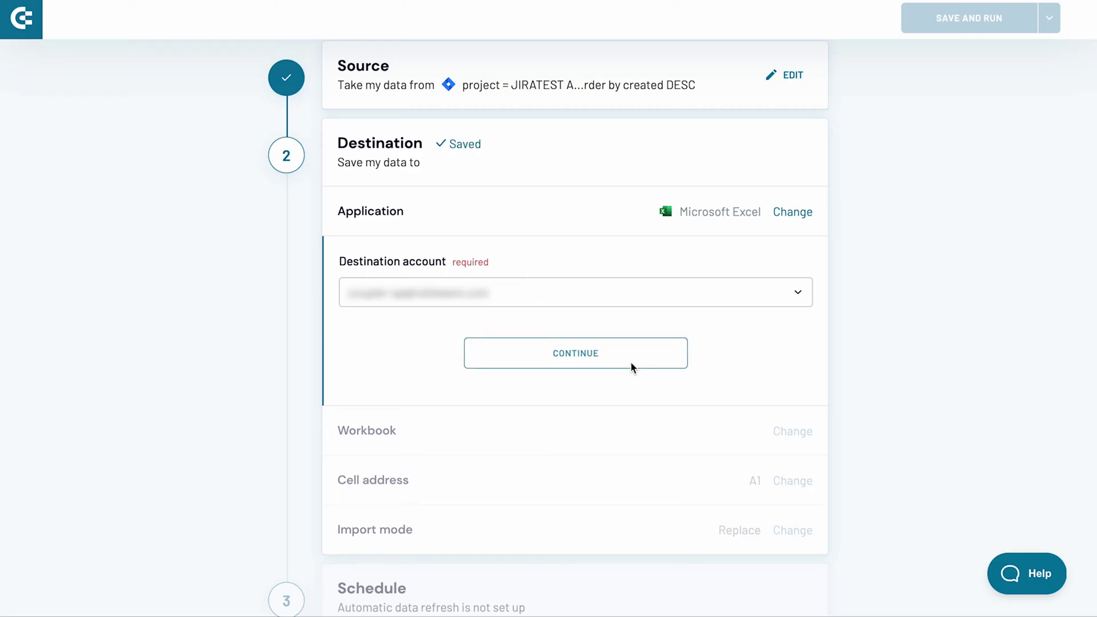
{"action": "left_click", "coordinate": [631, 365]}
Step: Select Jira to Excel.xlsx from the tutorials folder as the destination workbook
{"action": "left_click", "coordinate": [630, 369]}
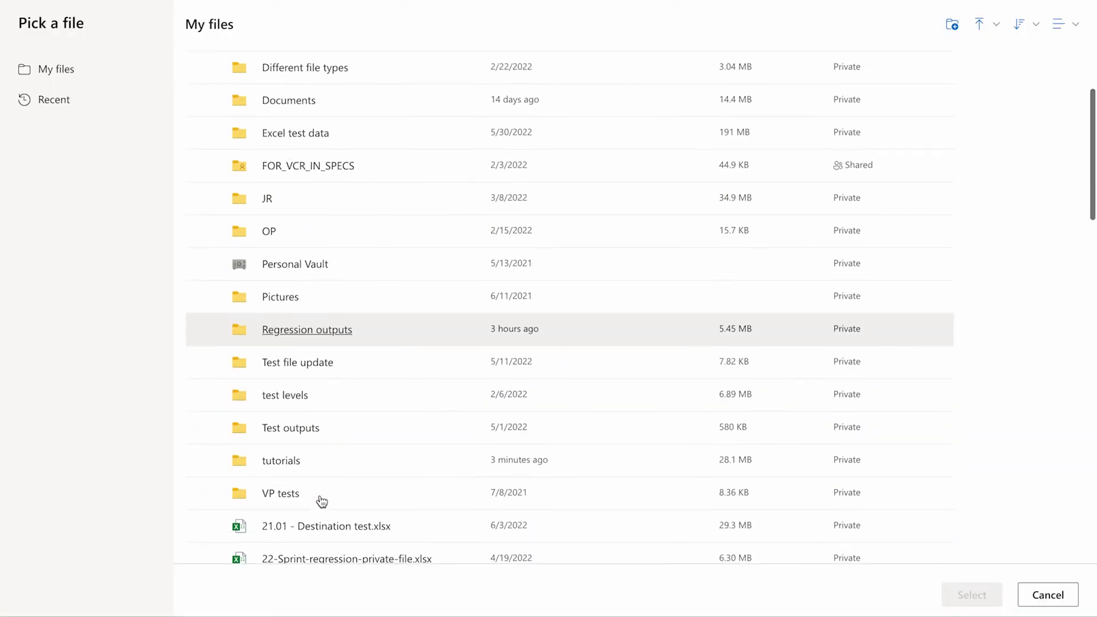
{"action": "left_click", "coordinate": [293, 451]}
{"action": "left_click", "coordinate": [313, 239]}
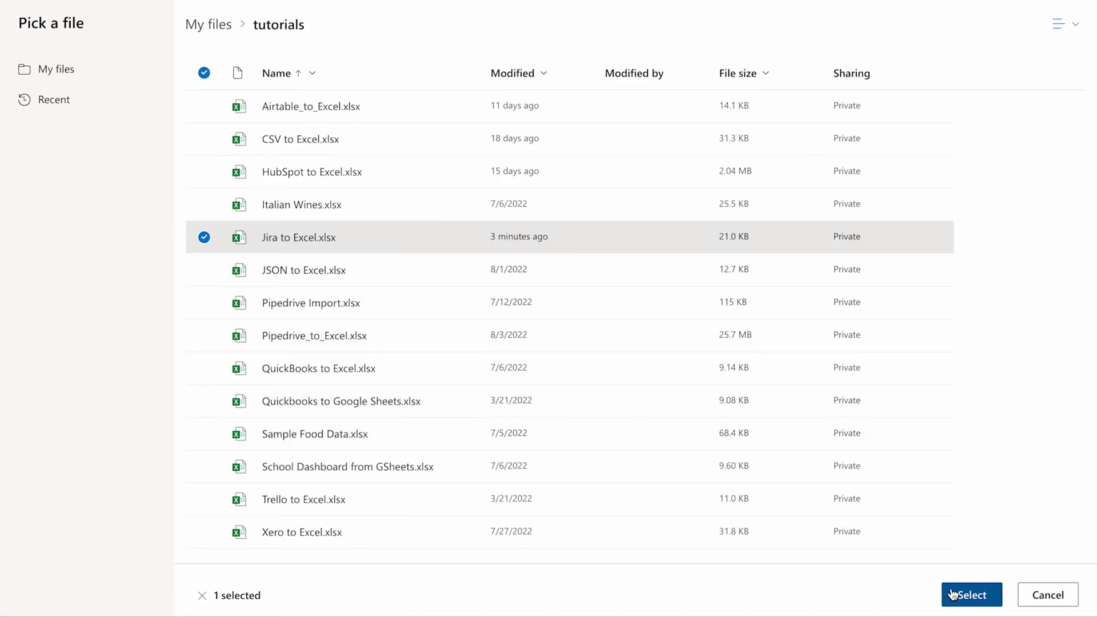
{"action": "left_click", "coordinate": [971, 595]}
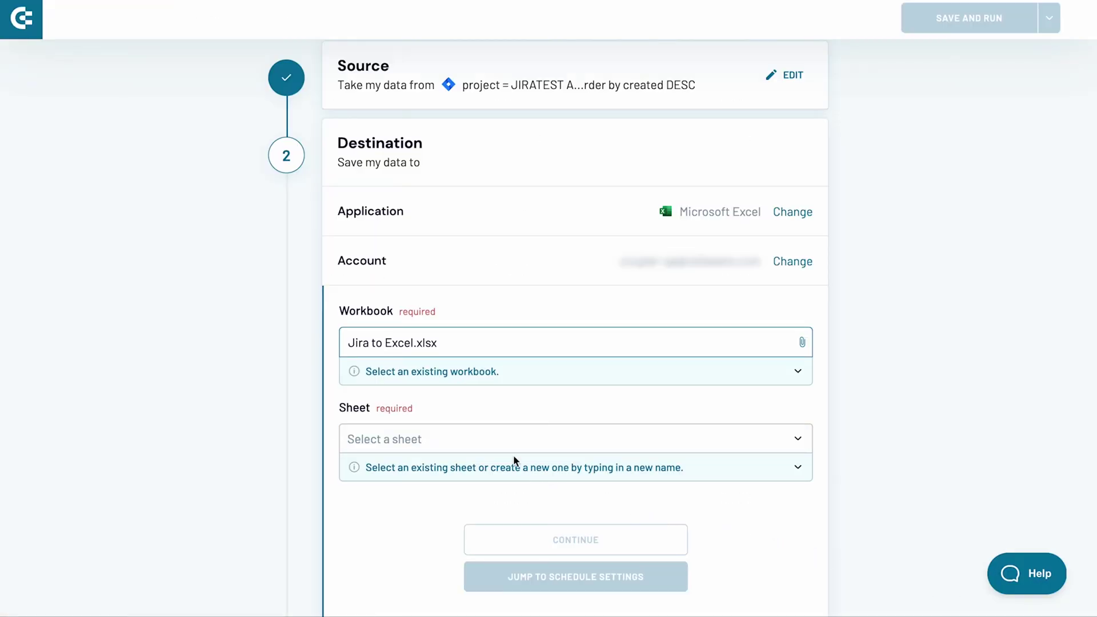
Step: Send the data to a new 'In progress' sheet starting at cell A1 with the default import mode
{"action": "left_click", "coordinate": [495, 439]}
{"action": "type", "text": "In"}
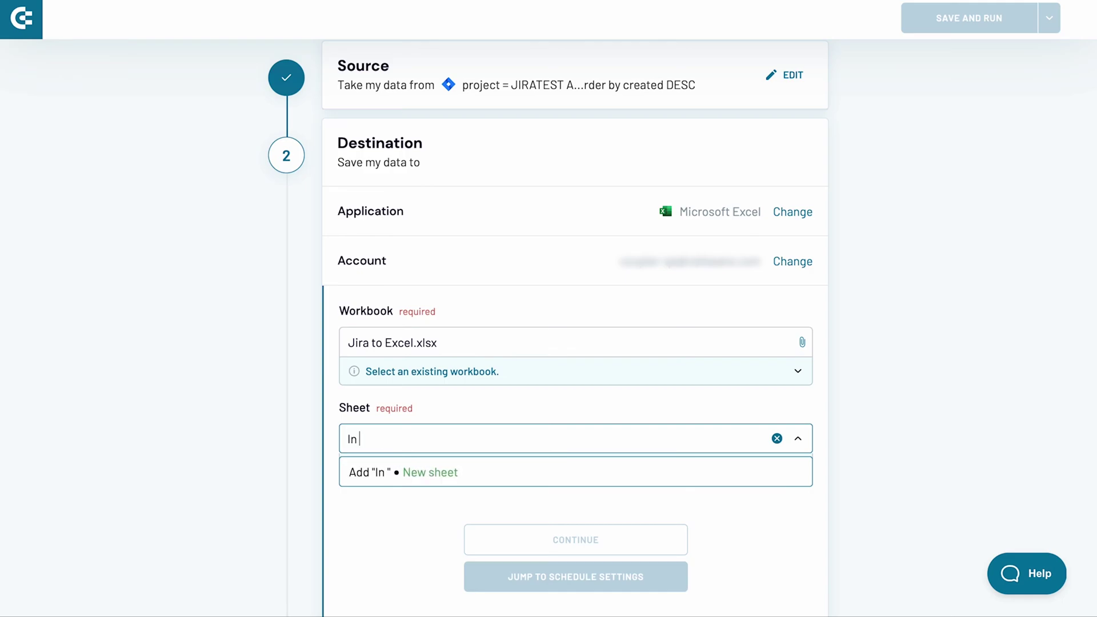
{"action": "type", "text": " progress"}
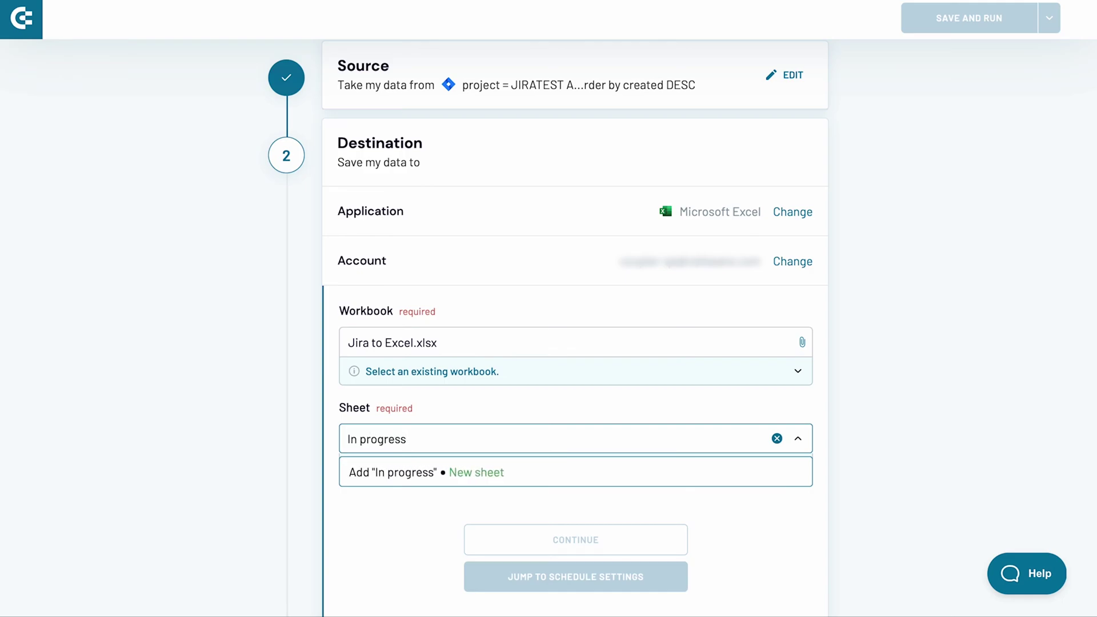
{"action": "key", "text": "Return"}
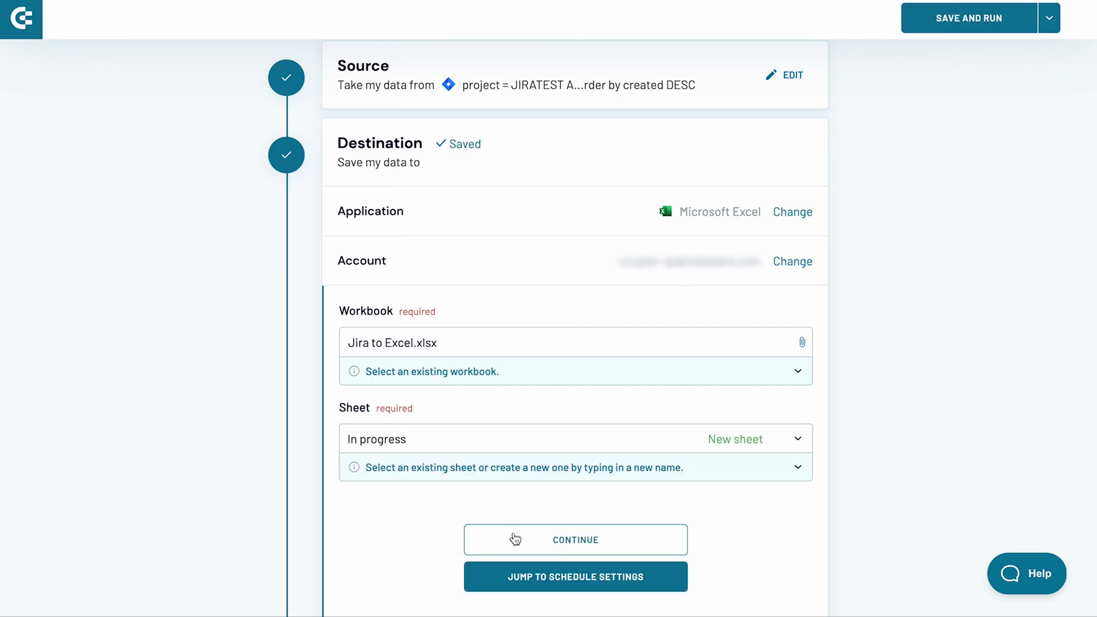
{"action": "left_click", "coordinate": [516, 540]}
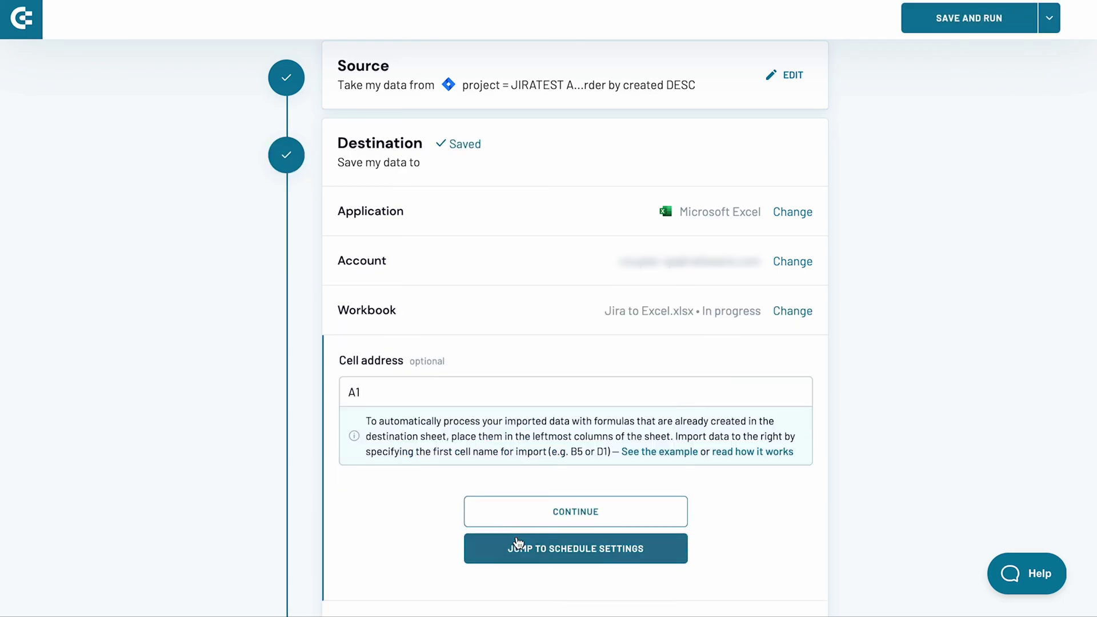
{"action": "left_click", "coordinate": [544, 513]}
{"action": "left_click", "coordinate": [544, 571]}
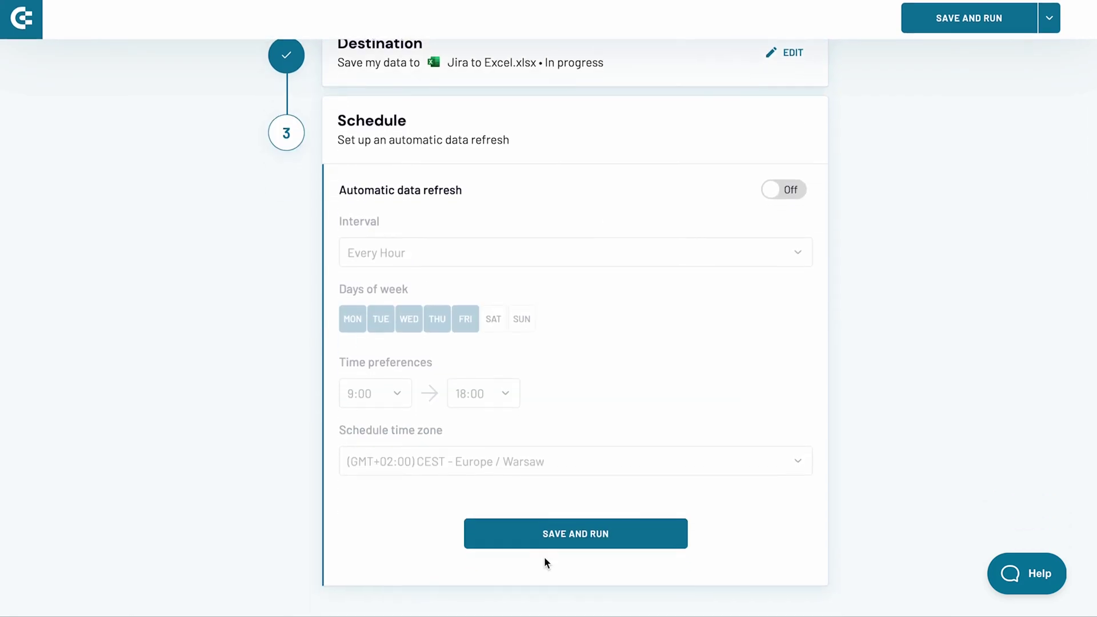
Step: Enable automatic refresh Every Day including weekends, then save and run the importer
{"action": "left_click", "coordinate": [787, 191]}
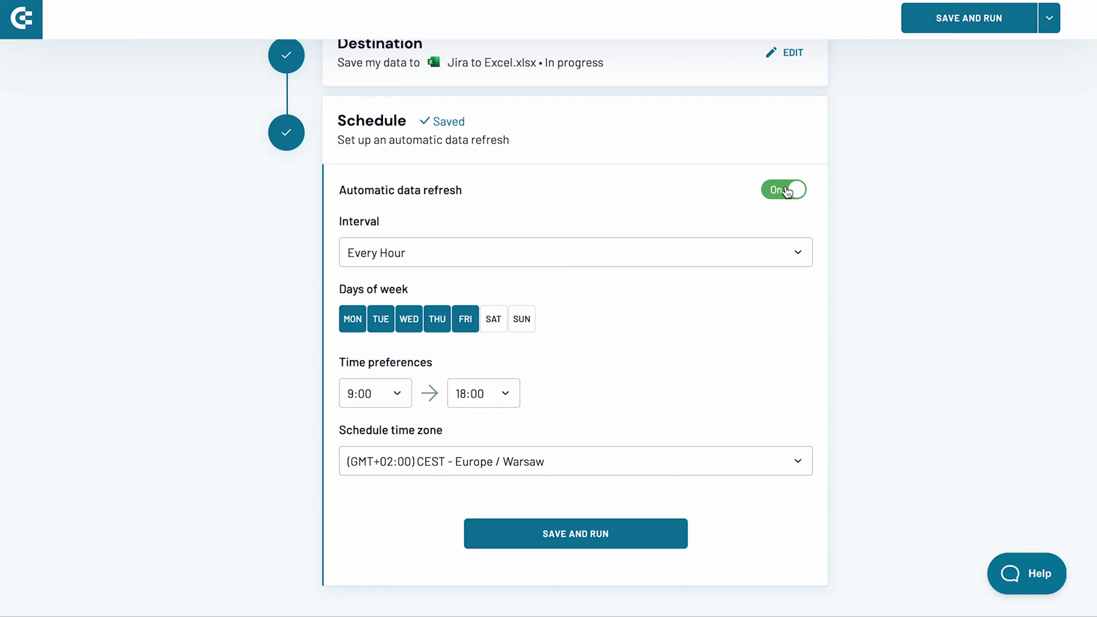
{"action": "left_click", "coordinate": [652, 254]}
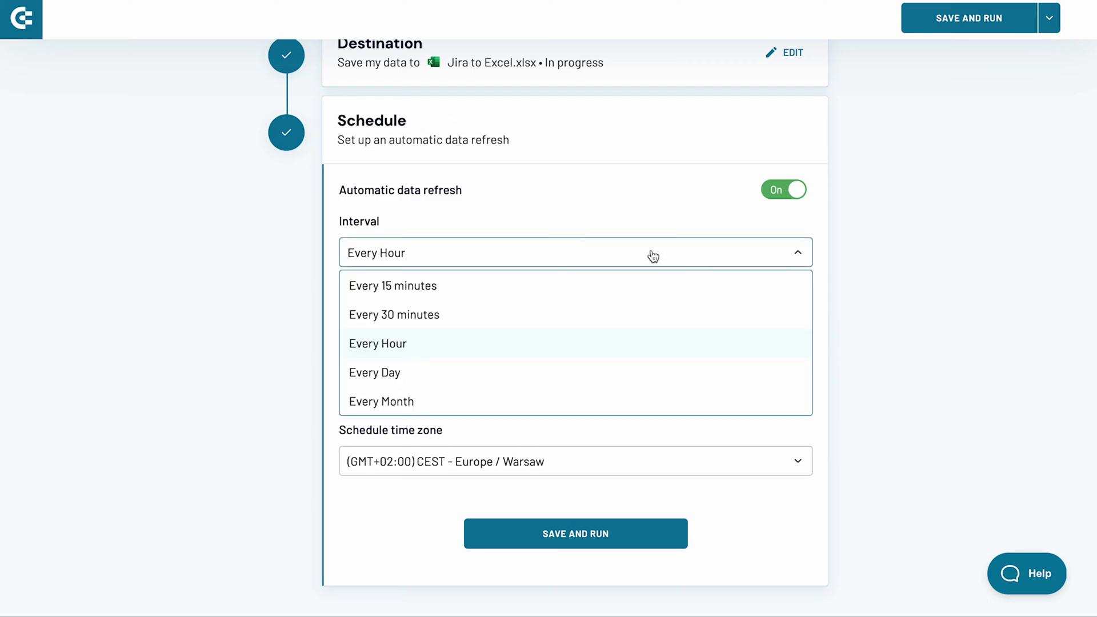
{"action": "left_click", "coordinate": [538, 373]}
{"action": "left_click", "coordinate": [496, 320]}
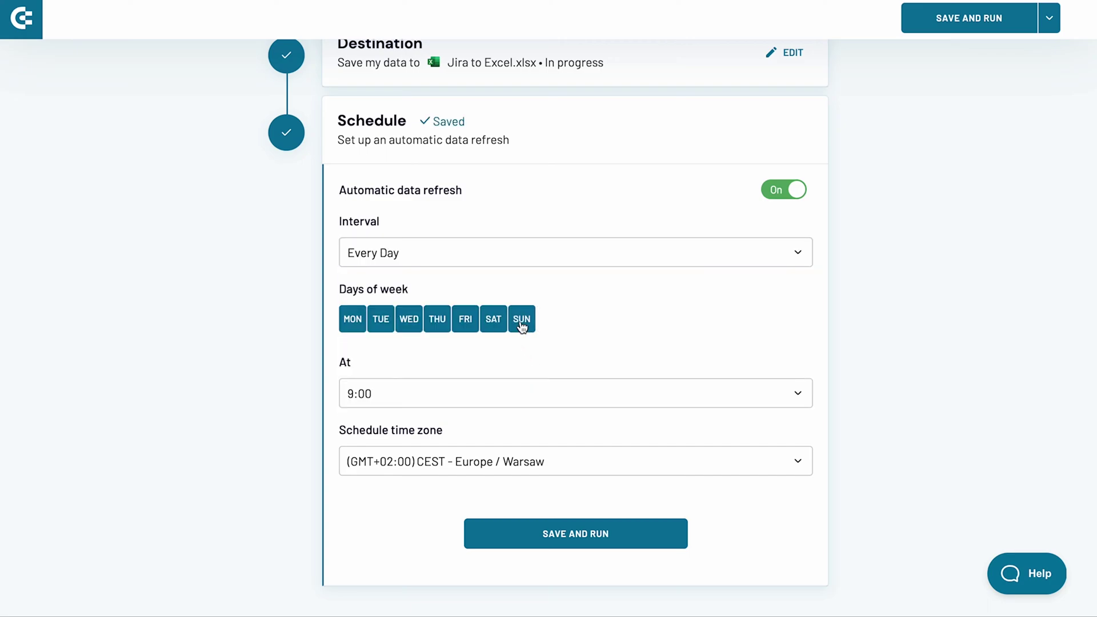
{"action": "left_click", "coordinate": [526, 532]}
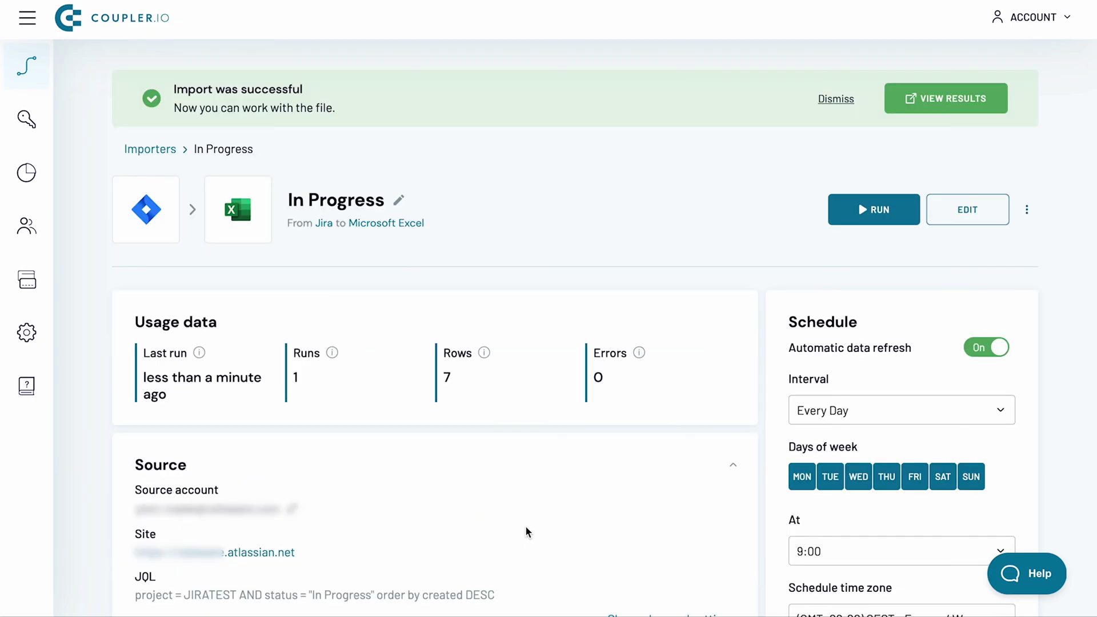
Step: View the imported Jira issues in Excel, then open the Help widget's Ask form
{"action": "left_click", "coordinate": [914, 99]}
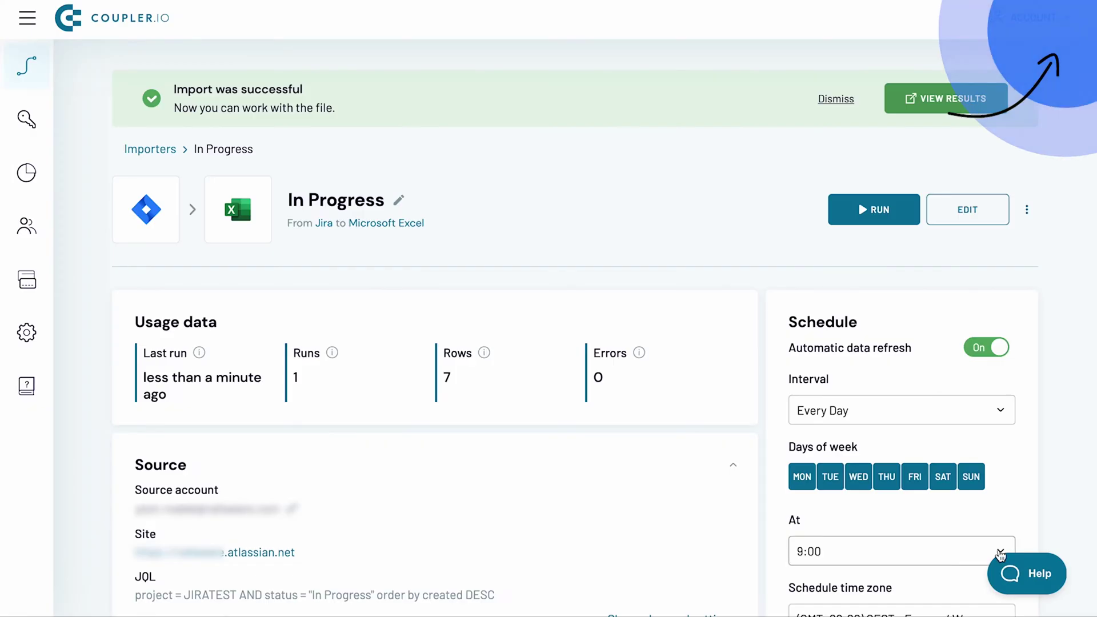
{"action": "left_click", "coordinate": [1007, 583]}
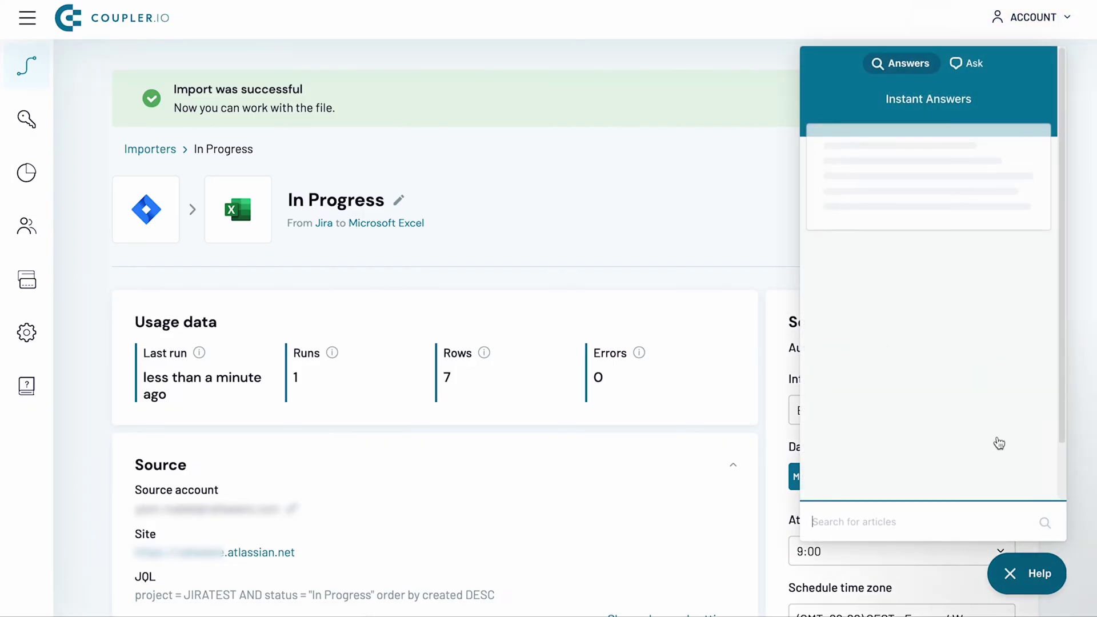
{"action": "left_click", "coordinate": [983, 62]}
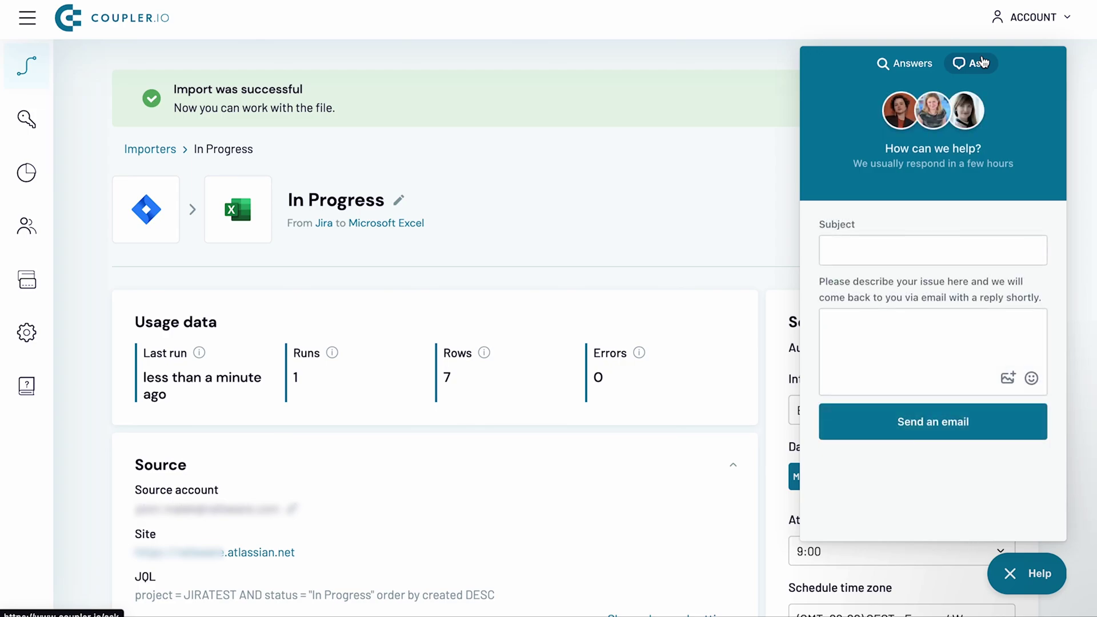